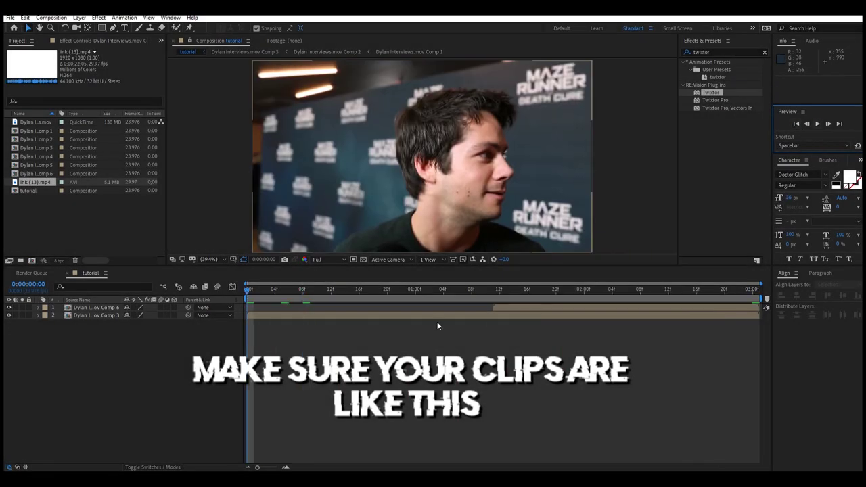
Step: Add ink (13).mp4 as the top layer and enable Time Remapping on it
{"action": "left_click", "coordinate": [486, 315]}
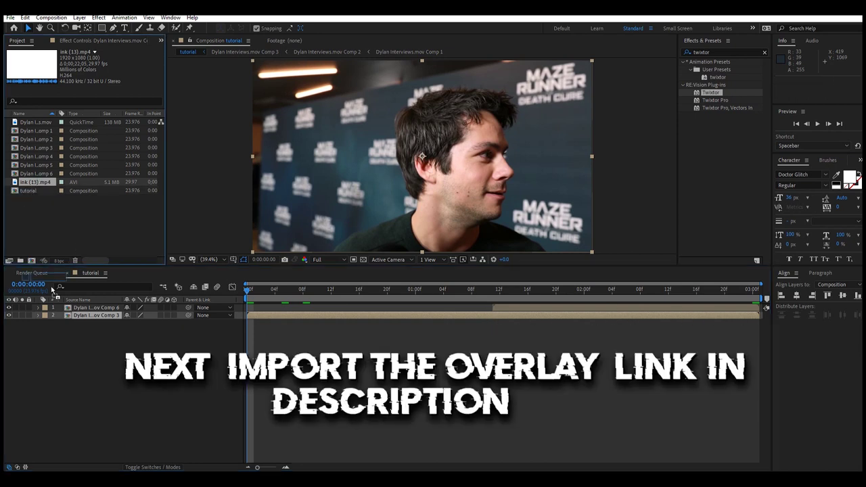
{"action": "left_click_drag", "start_coordinate": [60, 307], "coordinate": [60, 335]}
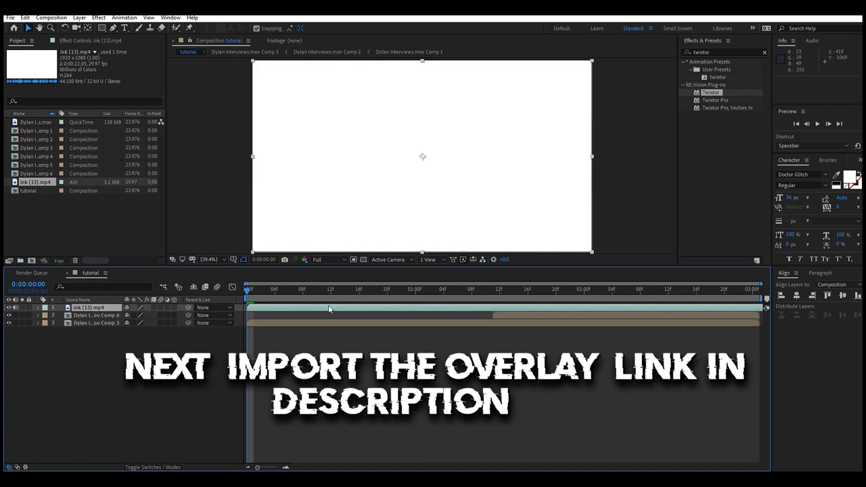
{"action": "right_click", "coordinate": [329, 309]}
{"action": "mouse_move", "coordinate": [460, 113]}
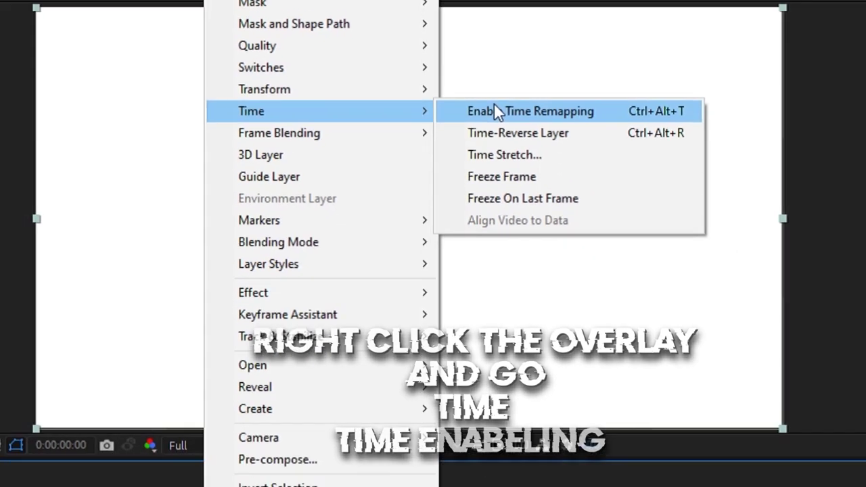
{"action": "left_click", "coordinate": [502, 119]}
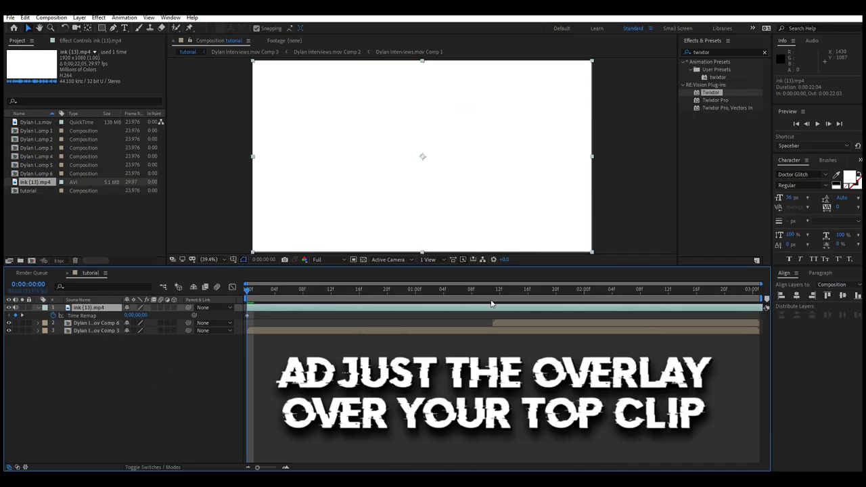
Step: Start the ink overlay at 0:00:01:11 and push its end time-remap keyframe to the maximum
{"action": "left_click_drag", "start_coordinate": [299, 310], "coordinate": [313, 311]}
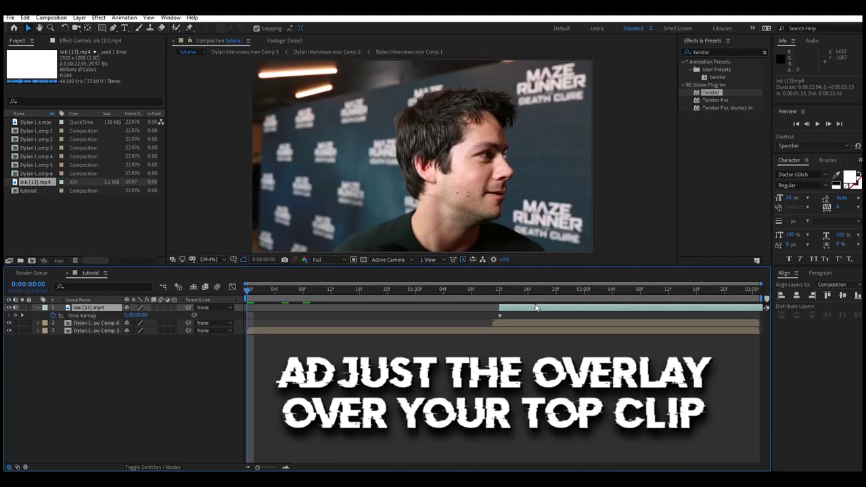
{"action": "left_click_drag", "start_coordinate": [499, 311], "coordinate": [556, 311]}
{"action": "left_click", "coordinate": [495, 291]}
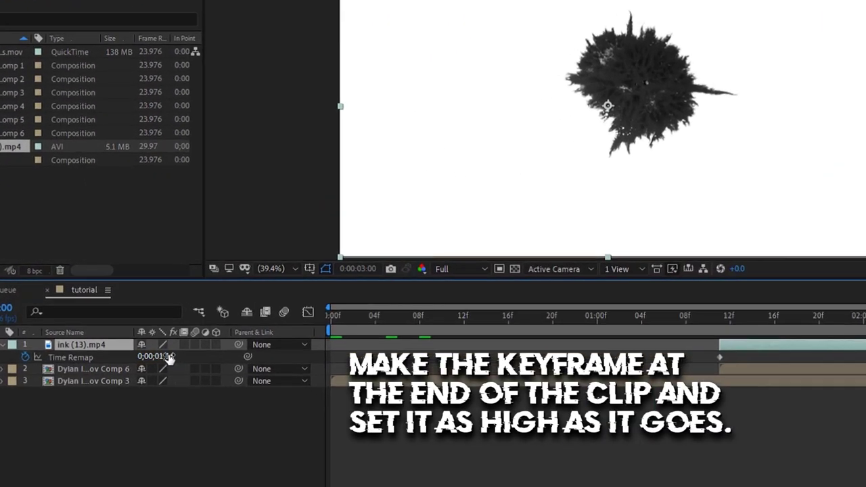
{"action": "left_click_drag", "start_coordinate": [135, 315], "coordinate": [176, 314]}
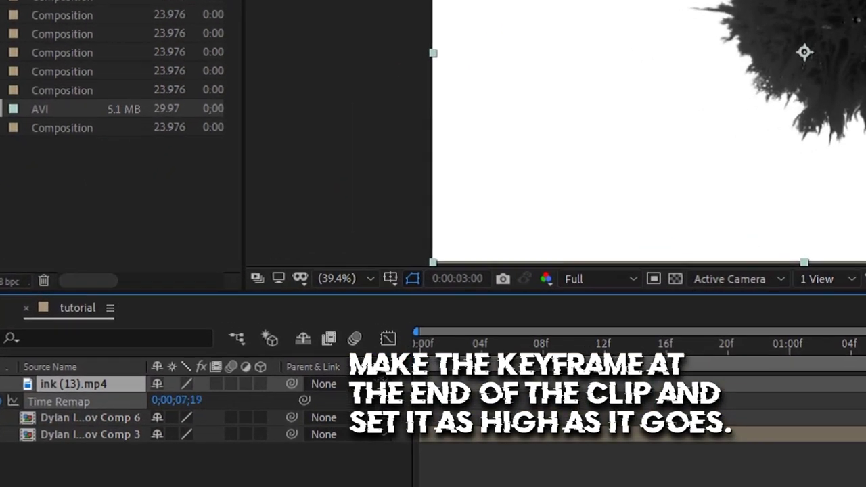
{"action": "left_click_drag", "start_coordinate": [176, 400], "coordinate": [223, 400]}
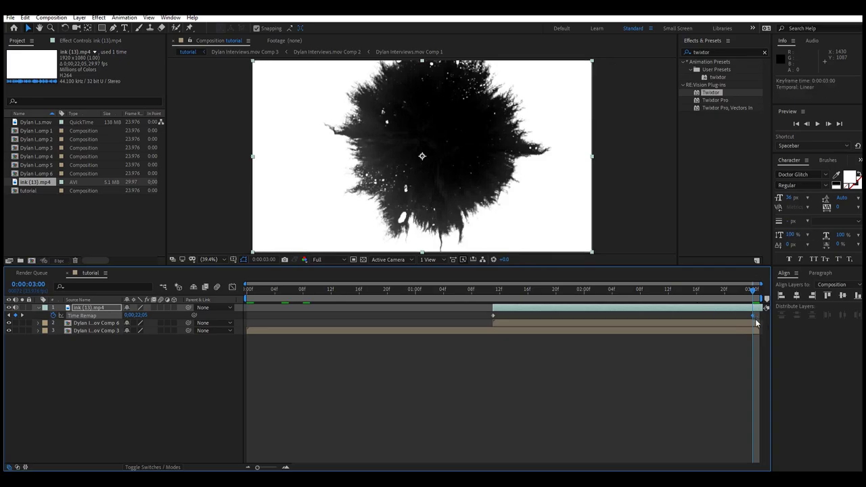
{"action": "left_click_drag", "start_coordinate": [756, 319], "coordinate": [762, 320]}
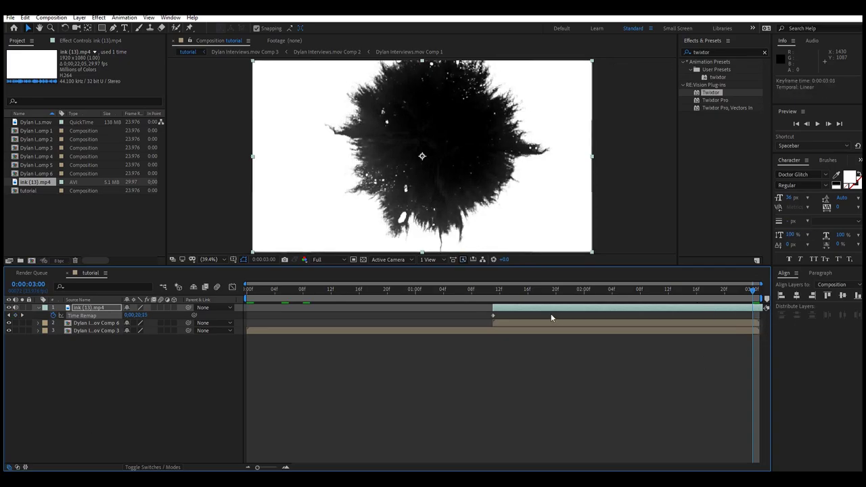
{"action": "left_click_drag", "start_coordinate": [508, 300], "coordinate": [498, 298]}
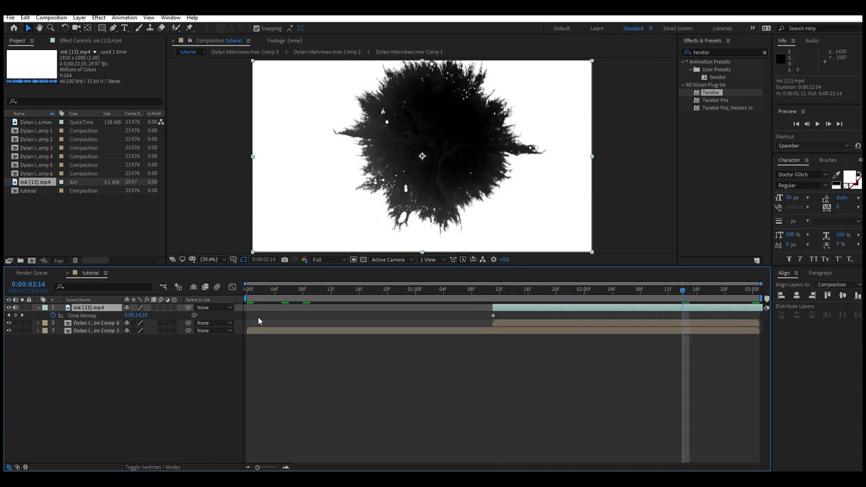
Step: Scale the ink overlay to about 120% and shift its Position X to 886
{"action": "key", "text": "s"}
{"action": "left_click_drag", "start_coordinate": [135, 315], "coordinate": [203, 317]}
{"action": "key", "text": "p"}
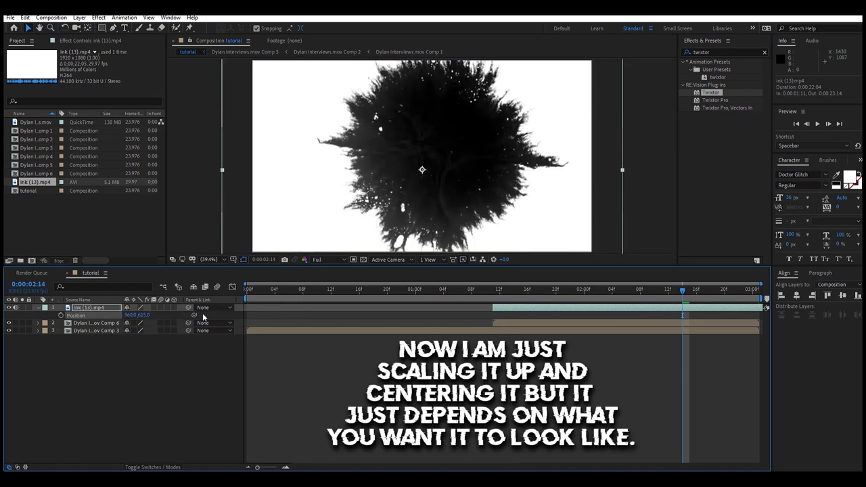
{"action": "left_click_drag", "start_coordinate": [138, 319], "coordinate": [88, 318]}
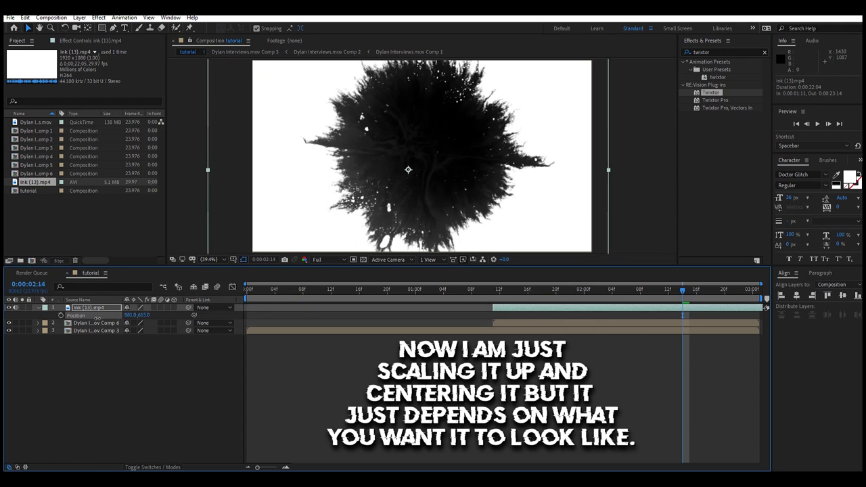
{"action": "left_click", "coordinate": [282, 338]}
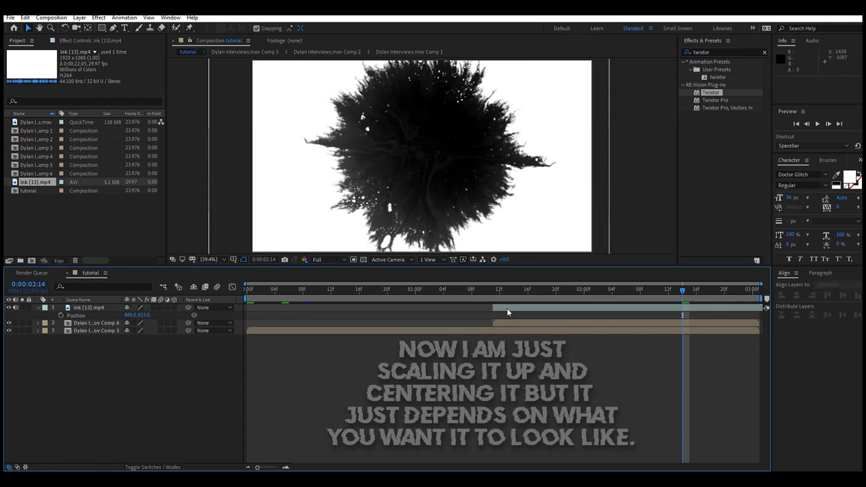
{"action": "left_click", "coordinate": [504, 308]}
{"action": "left_click", "coordinate": [102, 323]}
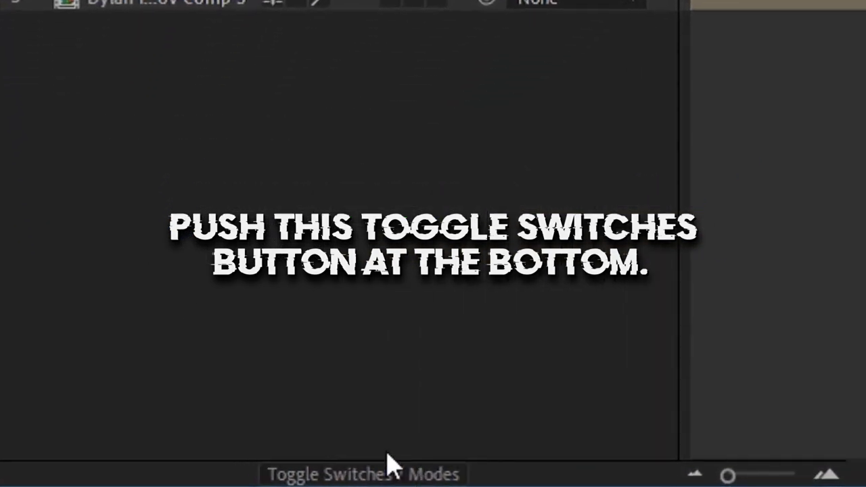
Step: Set Comp 6's track matte to Luma Inverted using ink (13).mp4
{"action": "left_click", "coordinate": [434, 476]}
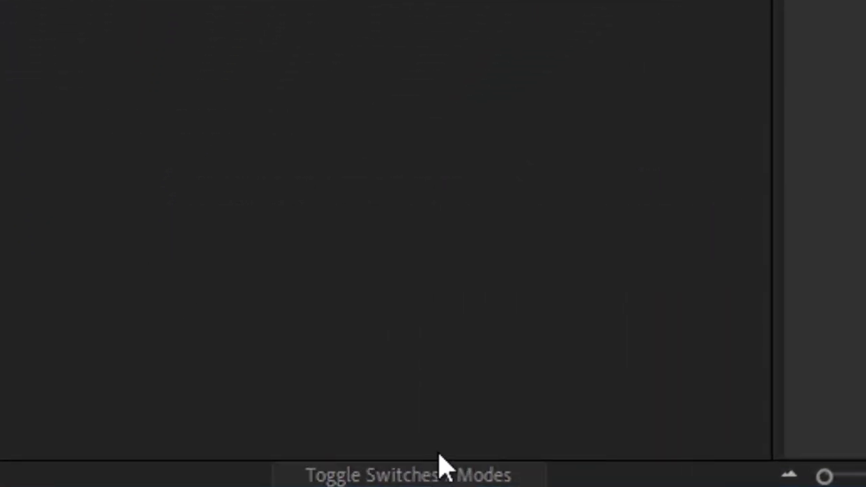
{"action": "left_click", "coordinate": [352, 118]}
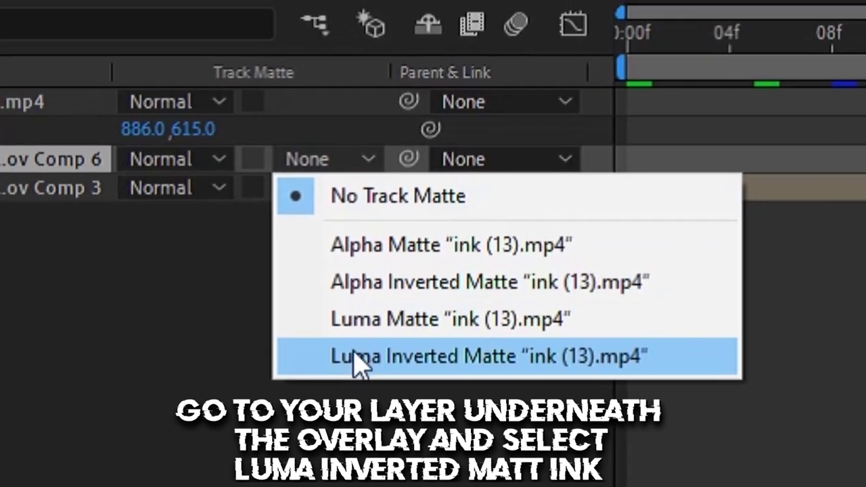
{"action": "left_click", "coordinate": [382, 316]}
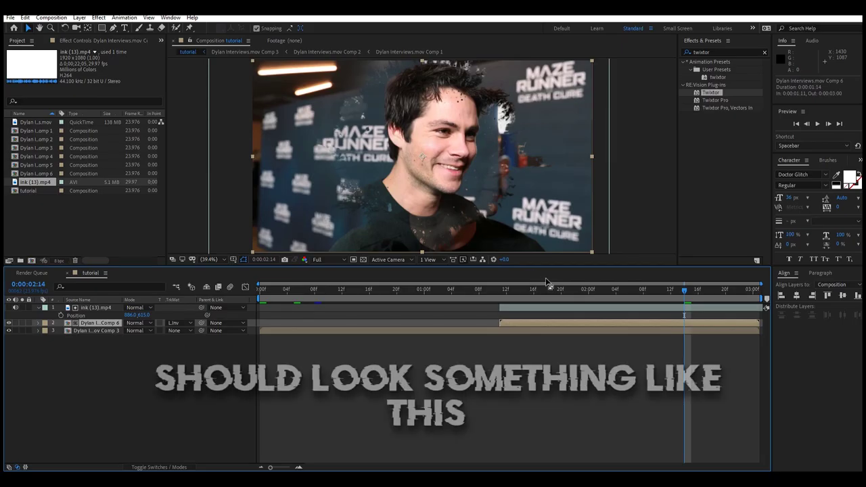
Step: Scrub the timeline to check the splash reveal around 0:00:02:10
{"action": "key", "text": "Home"}
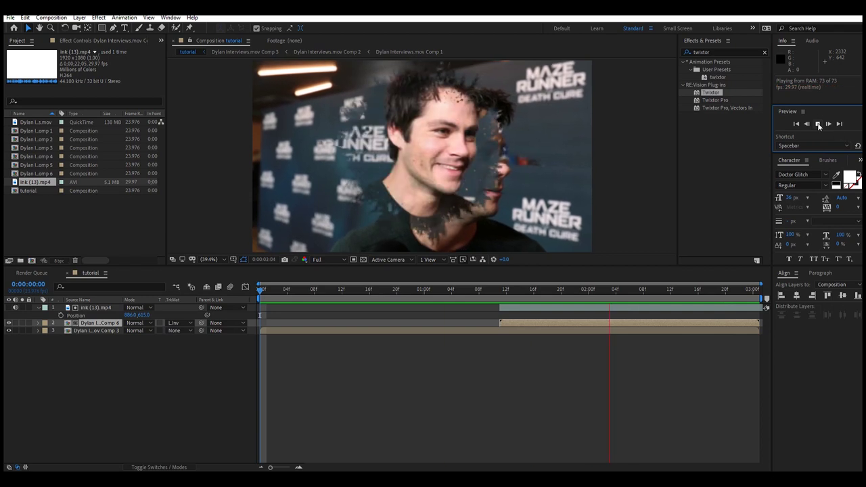
{"action": "left_click_drag", "start_coordinate": [498, 297], "coordinate": [666, 288]}
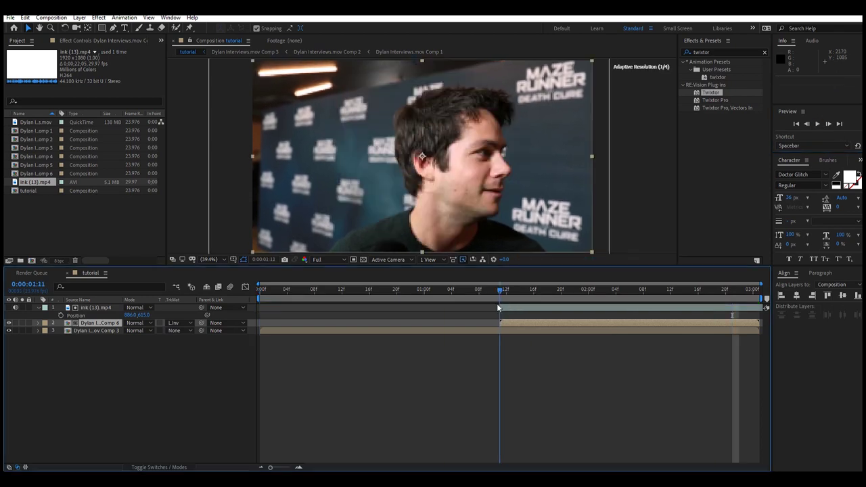
{"action": "left_click", "coordinate": [742, 305]}
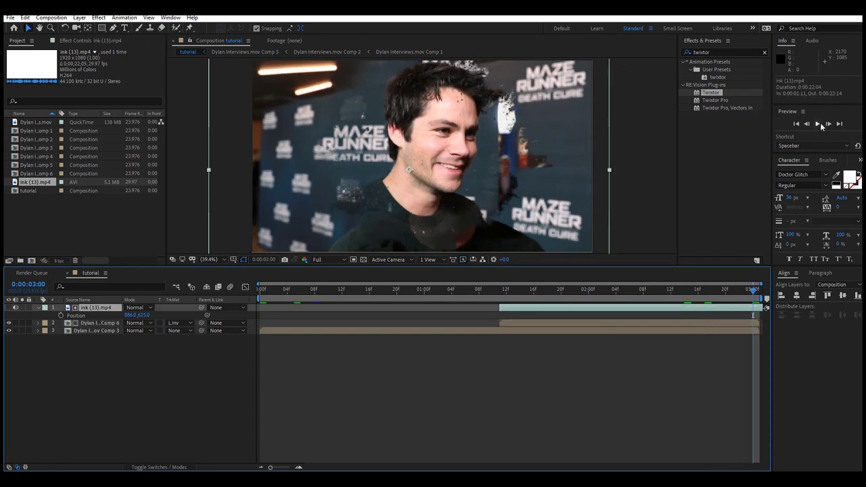
{"action": "left_click_drag", "start_coordinate": [617, 291], "coordinate": [499, 298]}
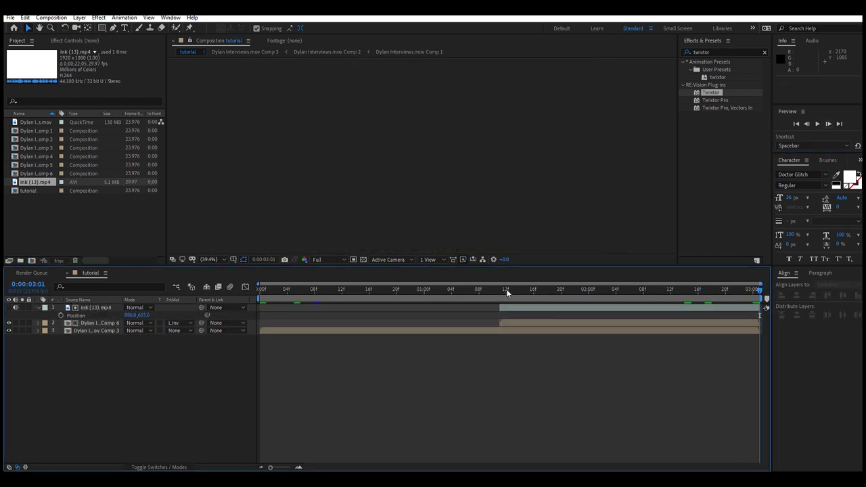
{"action": "left_click", "coordinate": [501, 308]}
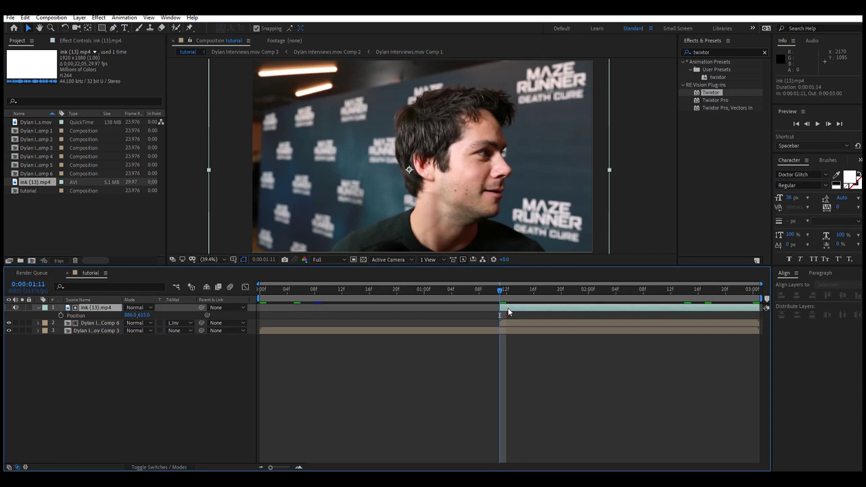
{"action": "left_click", "coordinate": [480, 349]}
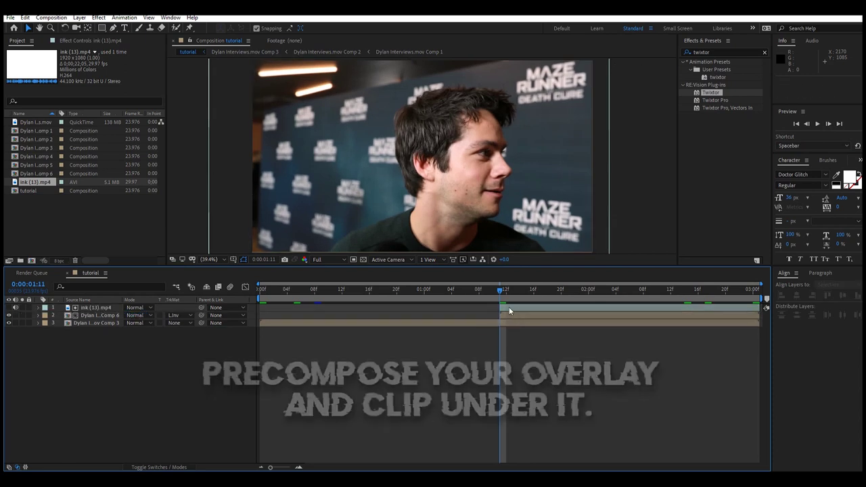
Step: Pre-compose the ink overlay and upper clip into Pre-comp 1
{"action": "left_click", "coordinate": [509, 313], "text": "shift"}
{"action": "right_click", "coordinate": [509, 313]}
{"action": "left_click", "coordinate": [530, 277]}
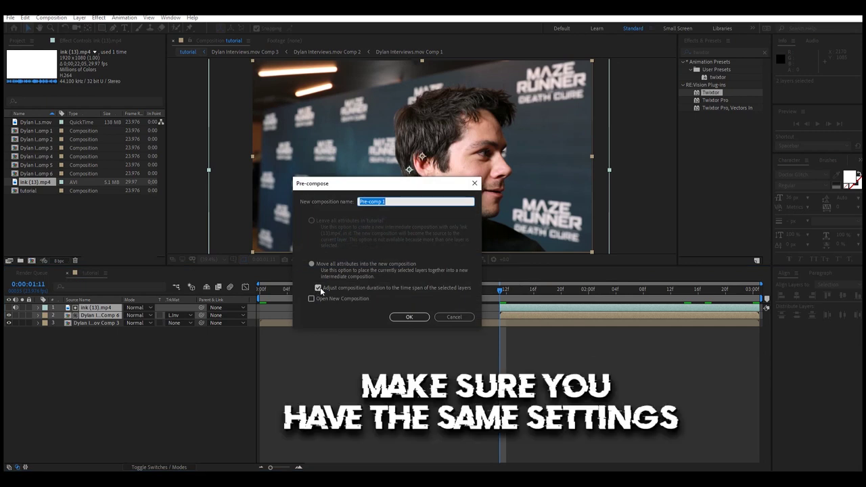
{"action": "left_click", "coordinate": [408, 317]}
Step: Soften and lengthen Pre-comp 1's drop shadow, then duplicate it
{"action": "mouse_move", "coordinate": [499, 291]}
{"action": "left_mouse_down"}
{"action": "mouse_move", "coordinate": [642, 291]}
{"action": "mouse_move", "coordinate": [621, 311]}
{"action": "left_mouse_up"}
{"action": "type", "text": "rop"}
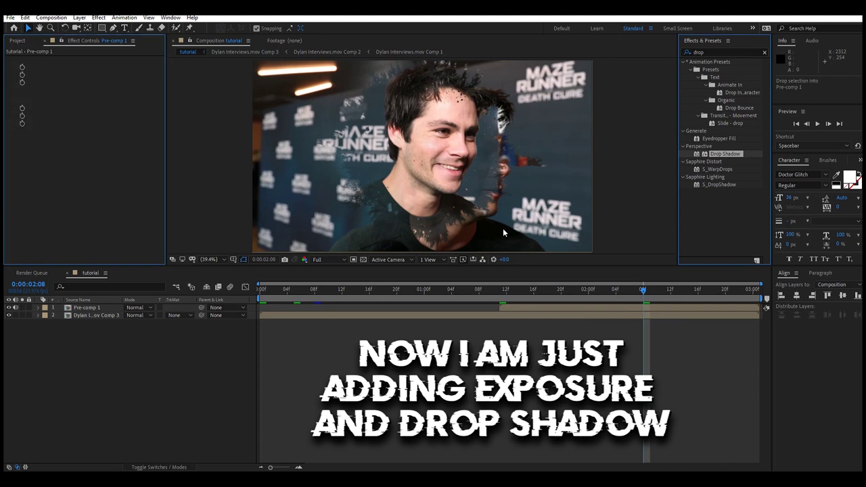
{"action": "left_click_drag", "start_coordinate": [96, 108], "coordinate": [118, 116]}
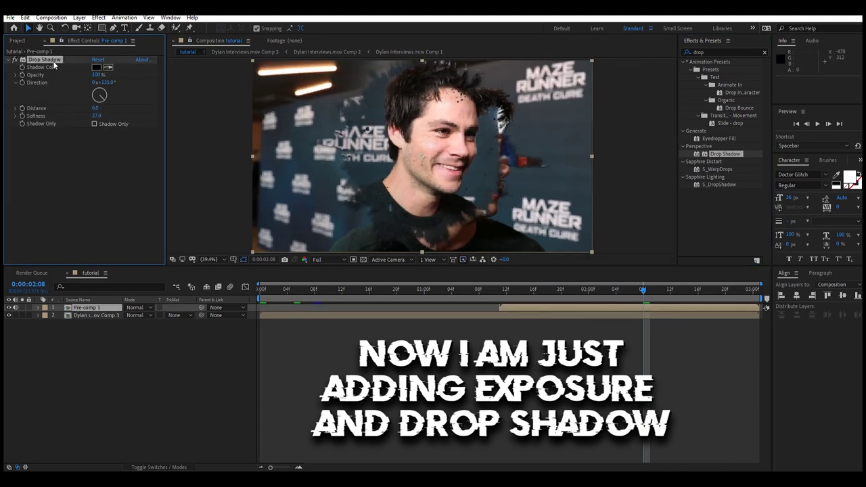
{"action": "key", "text": "ctrl+d"}
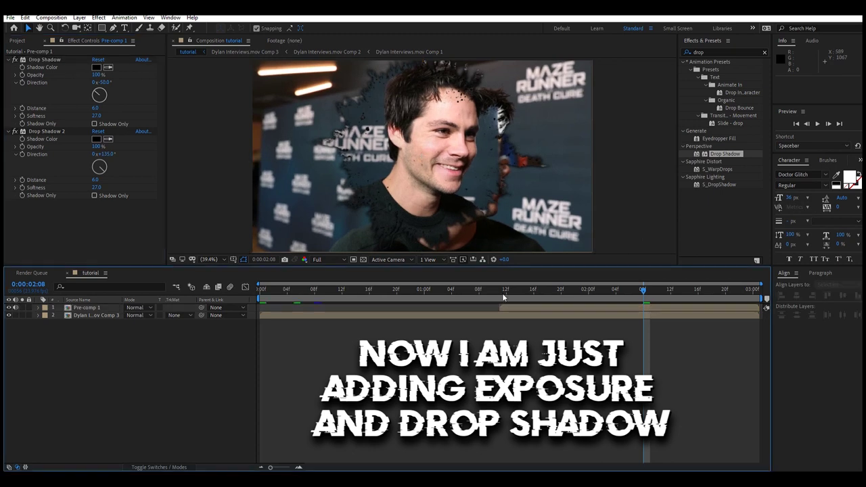
Step: Apply Exposure to Pre-comp 1 and the interview clip, setting the clip's Exposure to 0
{"action": "type", "text": "exposure"}
{"action": "left_click_drag", "start_coordinate": [719, 153], "coordinate": [338, 263]}
{"action": "left_click", "coordinate": [101, 214]}
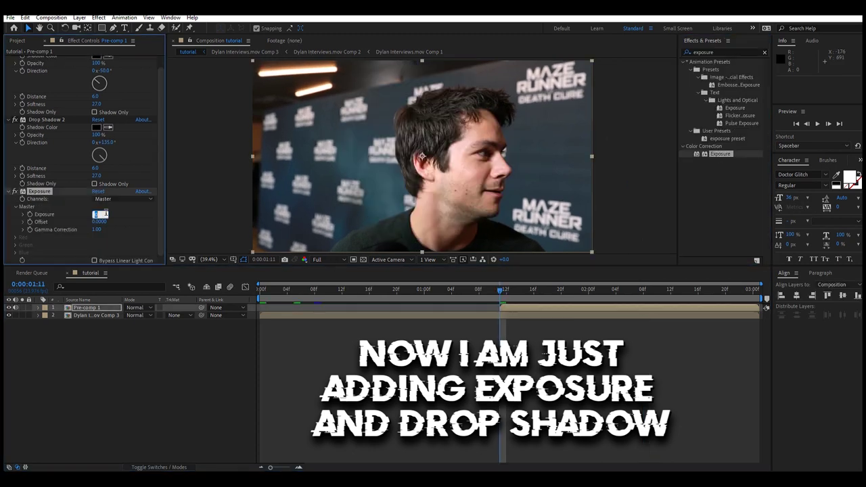
{"action": "key", "text": "space"}
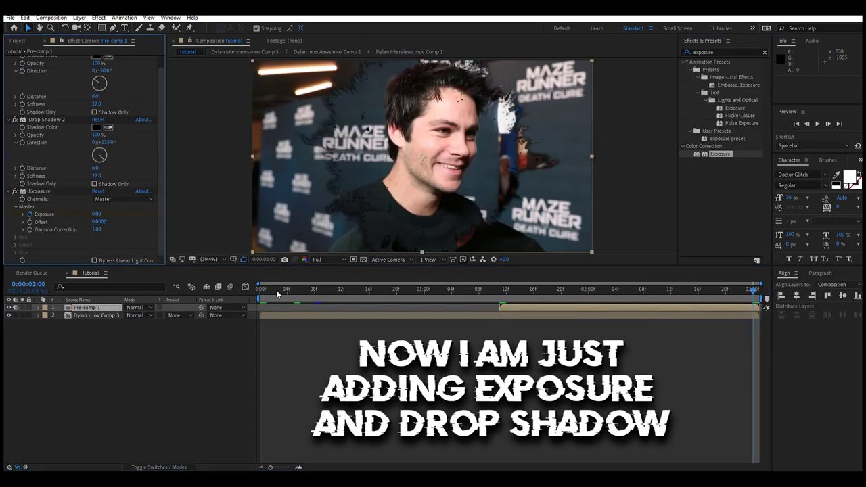
{"action": "left_click_drag", "start_coordinate": [652, 164], "coordinate": [653, 315]}
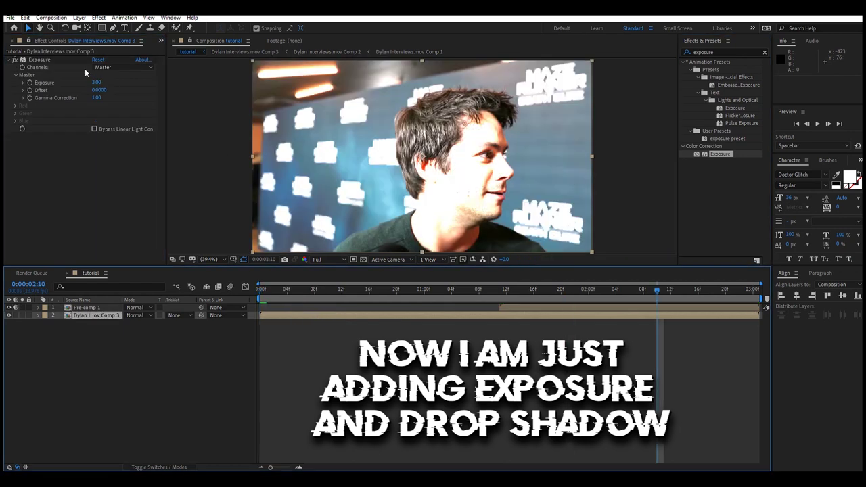
{"action": "left_click", "coordinate": [96, 82]}
{"action": "type", "text": "0"}
{"action": "key", "text": "Return"}
Step: Preview the transition with the new drop shadows and exposure
{"action": "left_click", "coordinate": [818, 125]}
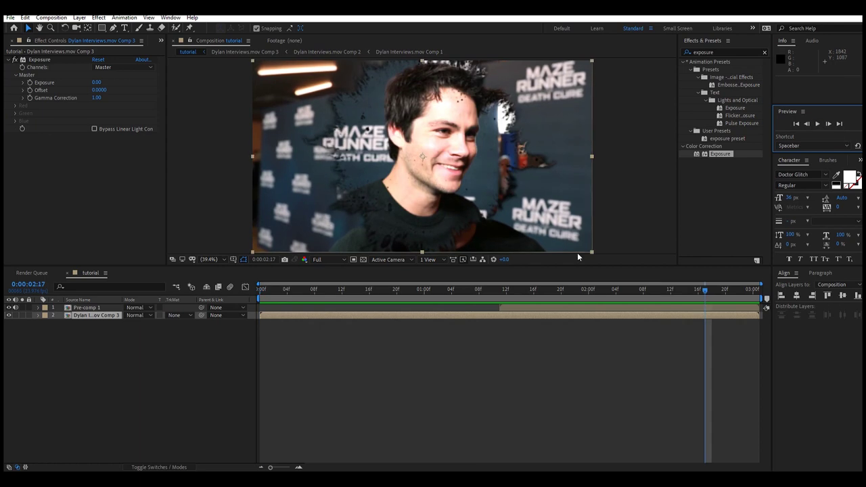
{"action": "key", "text": "space"}
{"action": "left_click", "coordinate": [480, 202]}
Step: Move Pre-comp 1 left, put a duplicate of the bottom interview clip on top, keep Full resolution
{"action": "left_click_drag", "start_coordinate": [404, 194], "coordinate": [340, 164]}
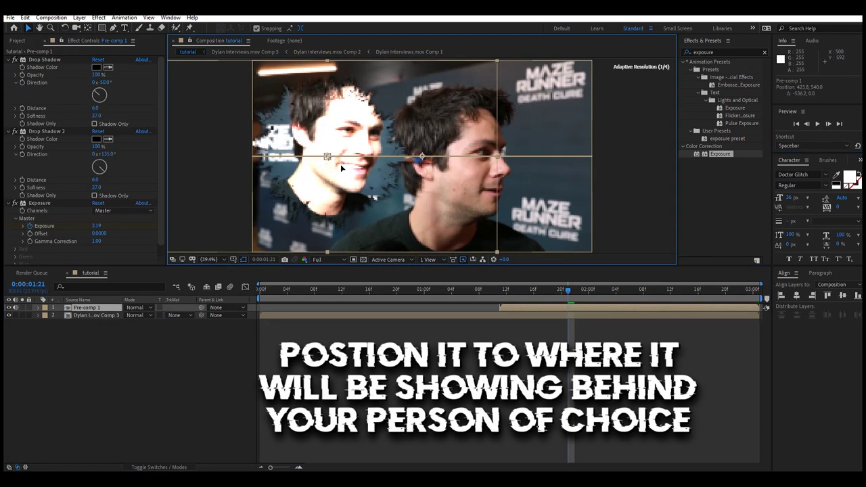
{"action": "left_click", "coordinate": [530, 316]}
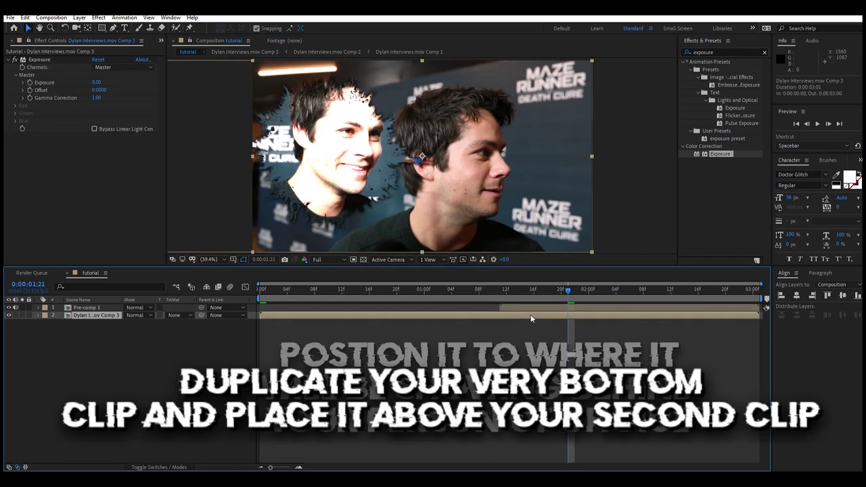
{"action": "key", "text": "ctrl+d"}
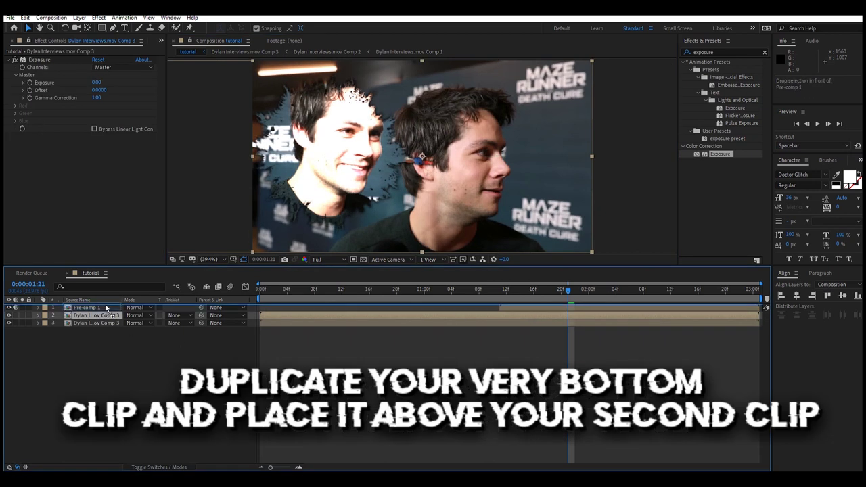
{"action": "left_click_drag", "start_coordinate": [106, 308], "coordinate": [106, 306]}
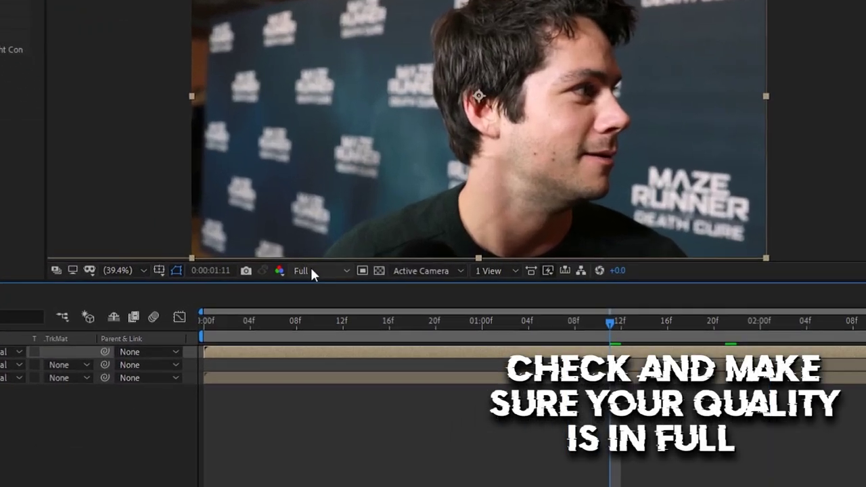
{"action": "left_click", "coordinate": [329, 259]}
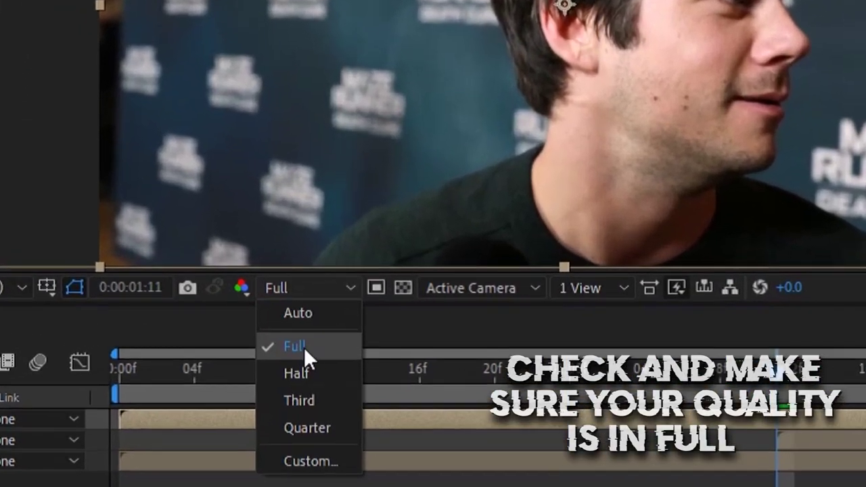
{"action": "left_click", "coordinate": [304, 347]}
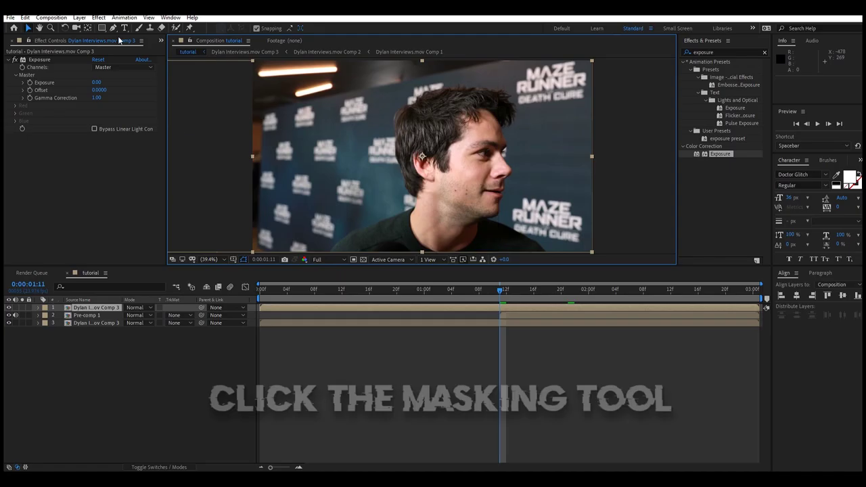
Step: With the Pen Tool, start a mask on the top layer along the person's shoulder
{"action": "left_click", "coordinate": [113, 29]}
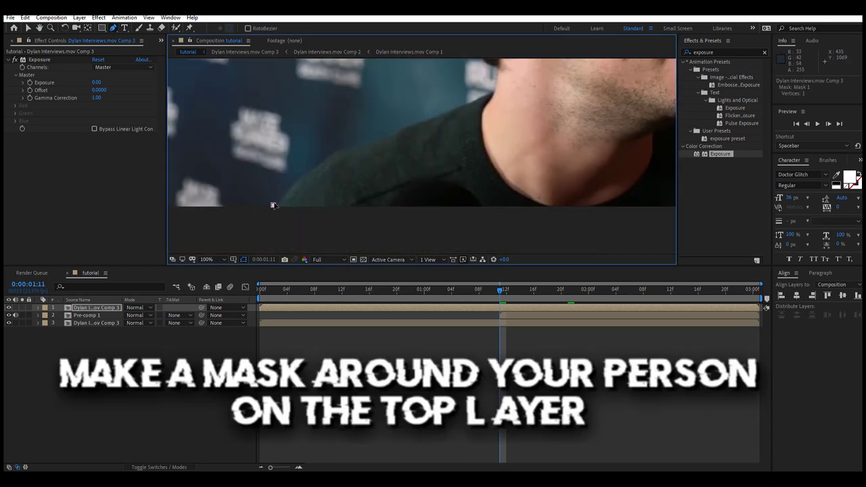
{"action": "left_click", "coordinate": [357, 190]}
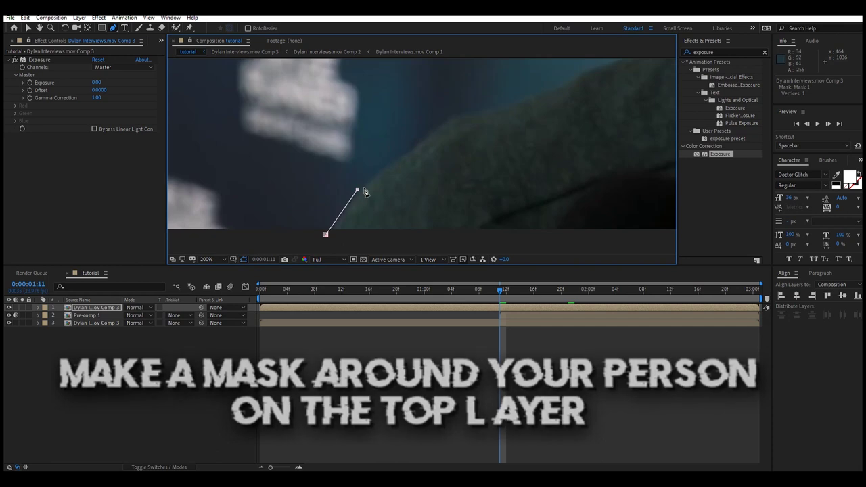
{"action": "left_click", "coordinate": [413, 156]}
{"action": "left_click", "coordinate": [433, 136]}
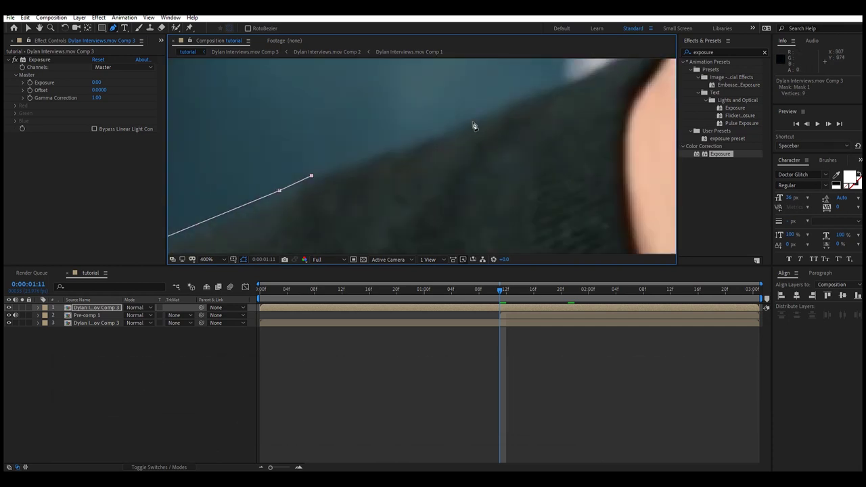
{"action": "left_click", "coordinate": [476, 122]}
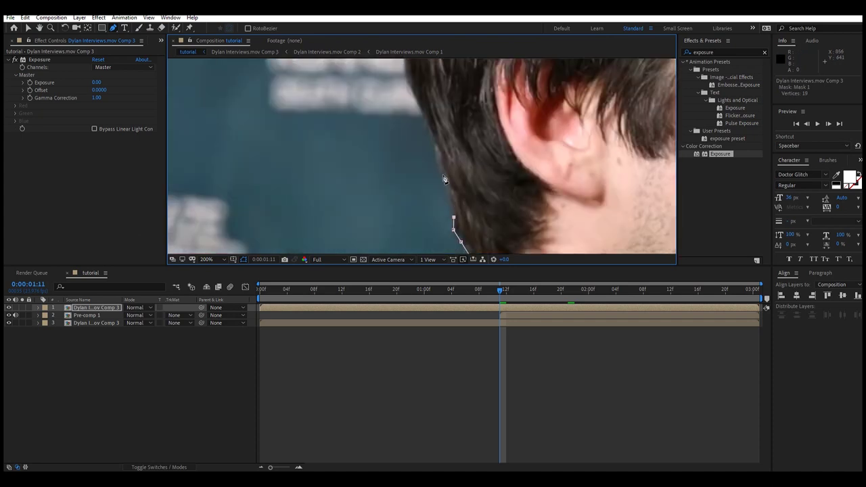
Step: Continue the mask past the ear and over the hair, undoing the last point
{"action": "left_click", "coordinate": [347, 140]}
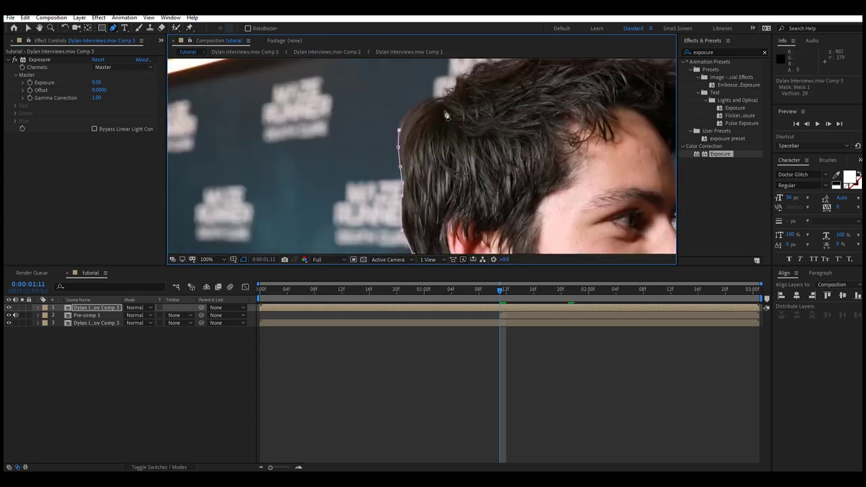
{"action": "left_click", "coordinate": [339, 165]}
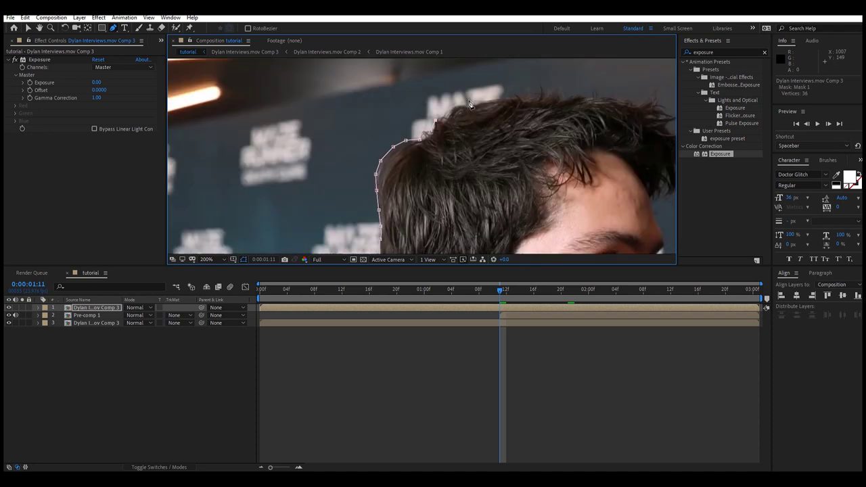
{"action": "left_click", "coordinate": [392, 179]}
{"action": "left_click", "coordinate": [503, 165]}
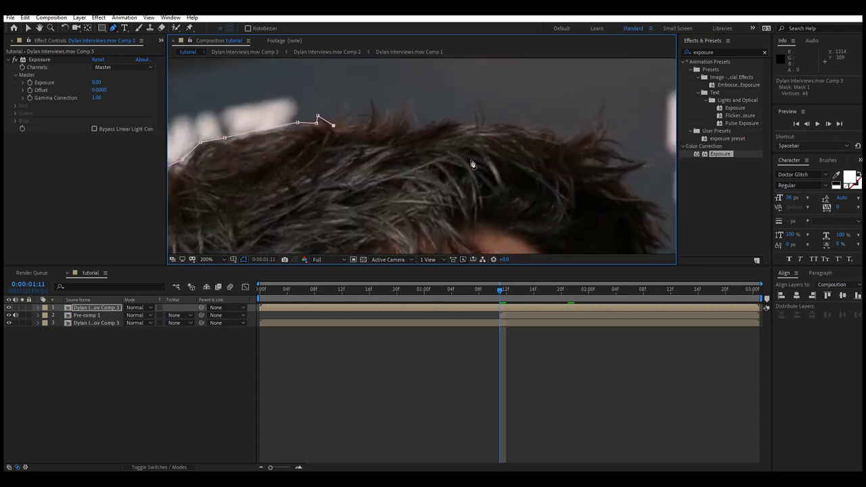
{"action": "scroll", "coordinate": [474, 94], "scroll_direction": "down", "scroll_amount": 2}
{"action": "scroll", "coordinate": [528, 88], "scroll_direction": "down", "scroll_amount": 2}
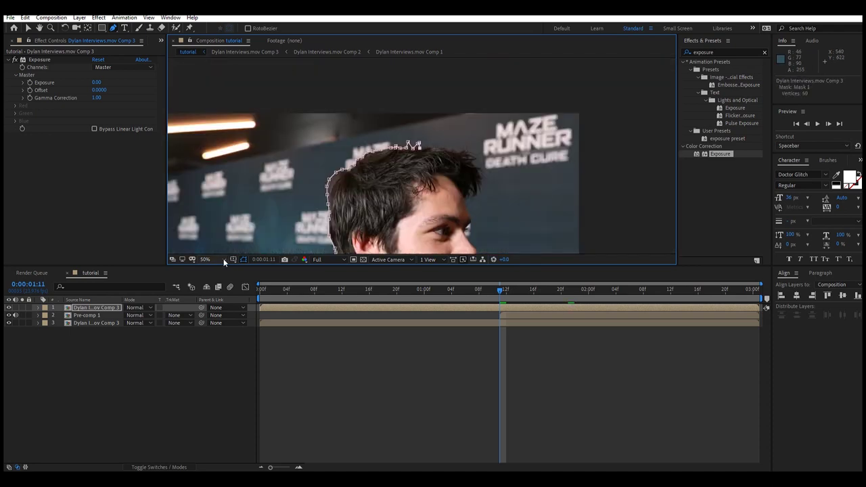
{"action": "scroll", "coordinate": [572, 79], "scroll_direction": "down", "scroll_amount": 1}
{"action": "key", "text": "ctrl+z"}
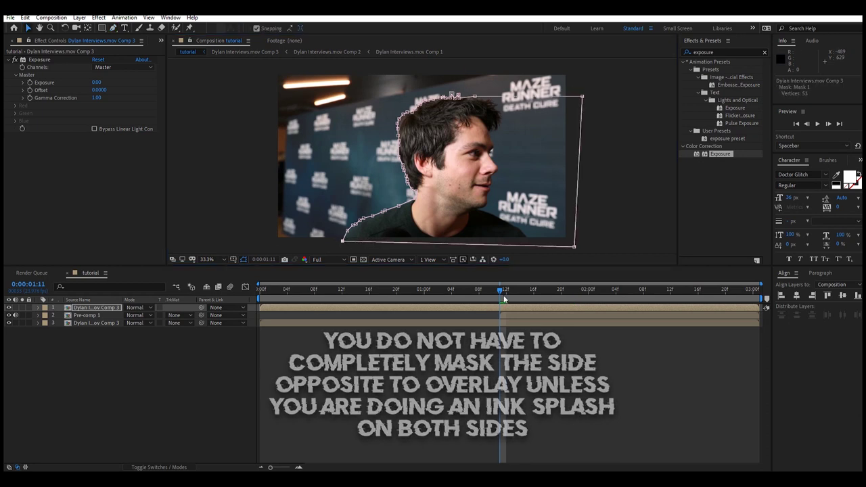
Step: Preview the person layered in front of the ink-splash clip
{"action": "left_click", "coordinate": [529, 374]}
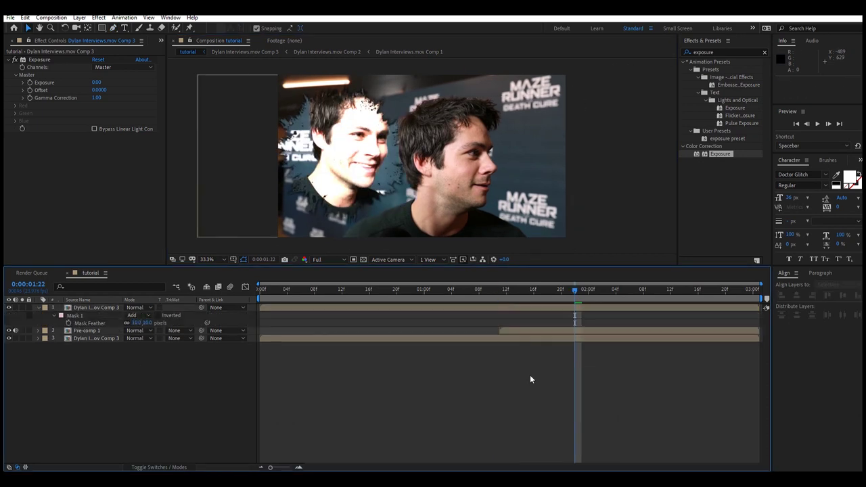
{"action": "left_click", "coordinate": [818, 124]}
{"action": "left_click", "coordinate": [817, 123]}
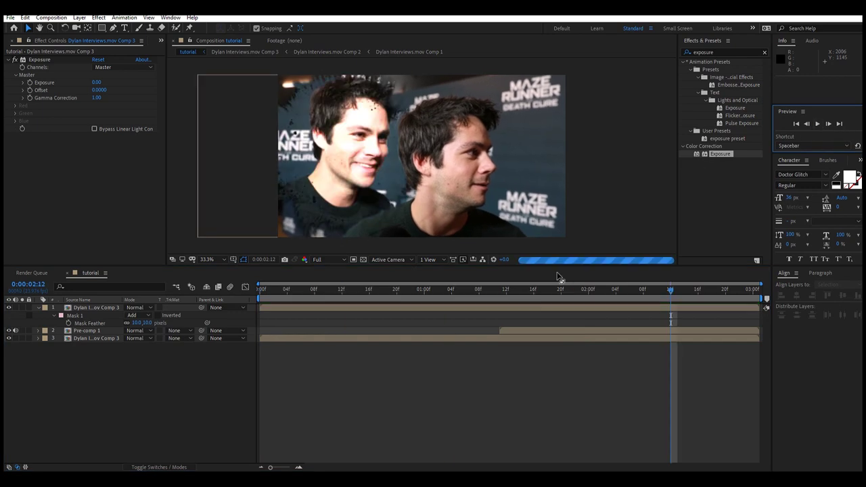
Step: Try Pre-comp 1 at about 96% scale, then reset it to 100%
{"action": "left_click", "coordinate": [86, 330]}
{"action": "left_click", "coordinate": [488, 388]}
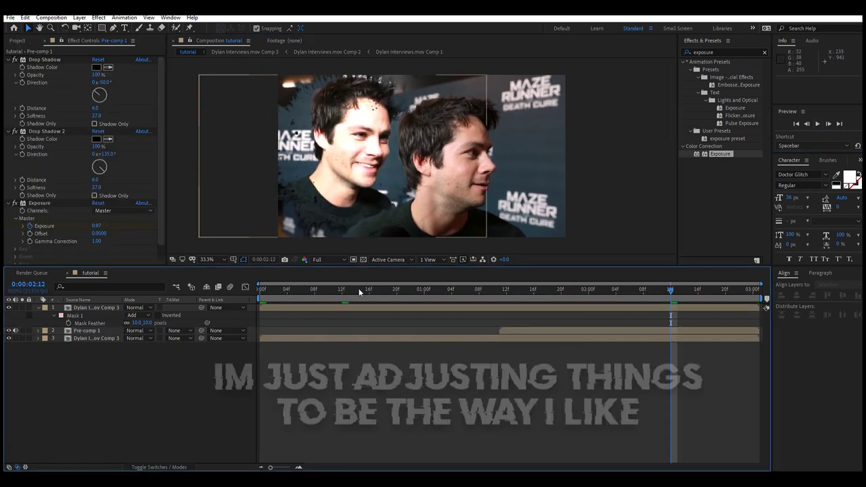
{"action": "left_click_drag", "start_coordinate": [135, 330], "coordinate": [135, 332]}
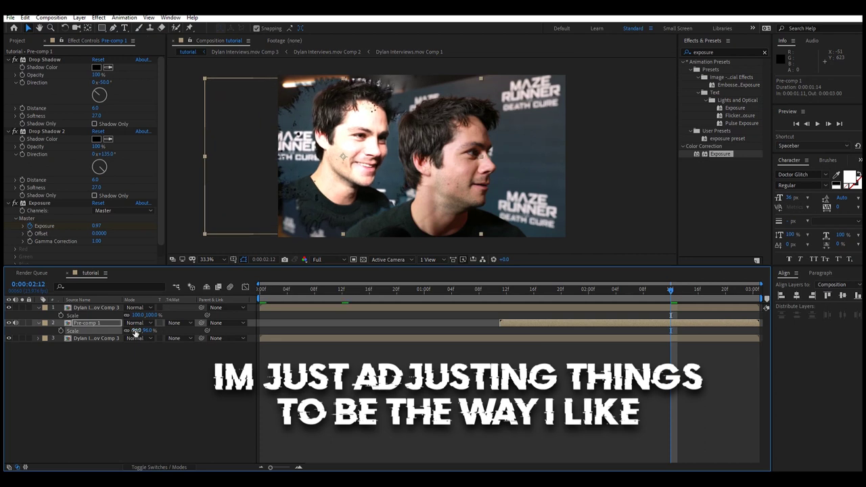
{"action": "right_click", "coordinate": [112, 337]}
{"action": "left_click", "coordinate": [818, 124]}
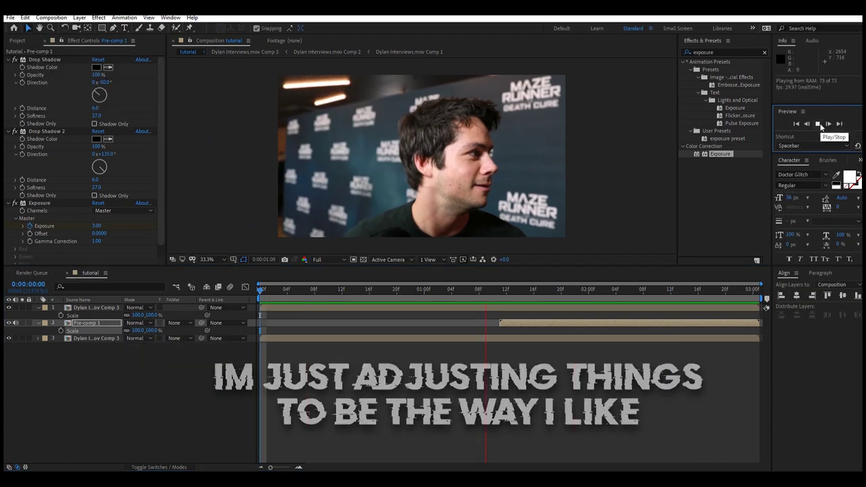